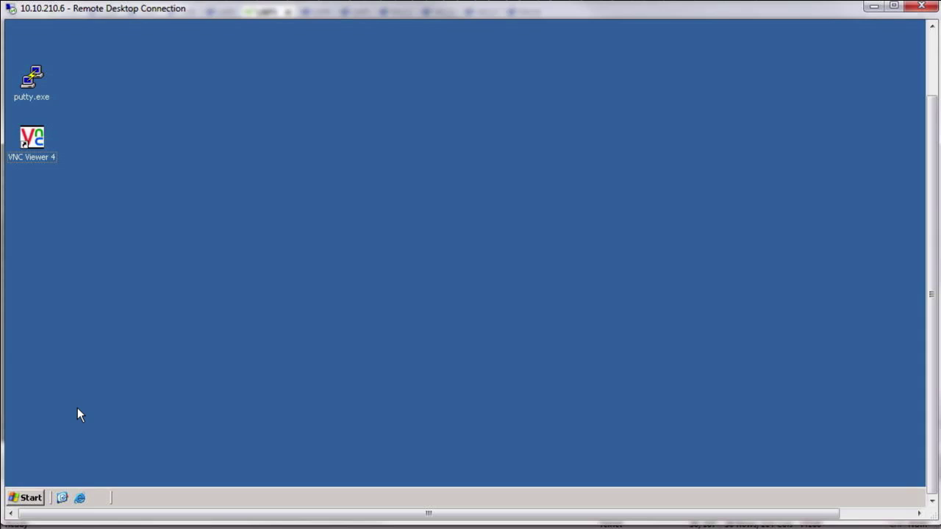
Launch the DHCP console from Administrative Tools, expand the server and right-click it
click(33, 500)
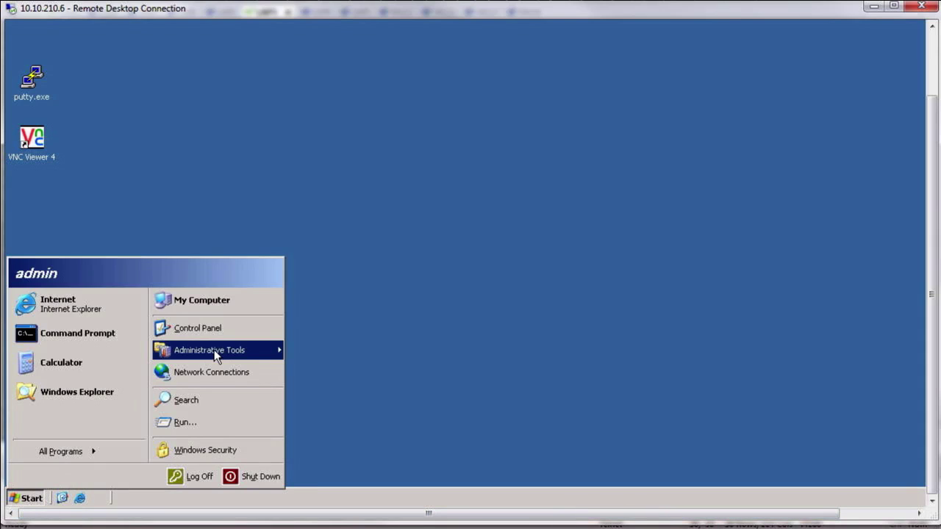
mouse_move(216, 349)
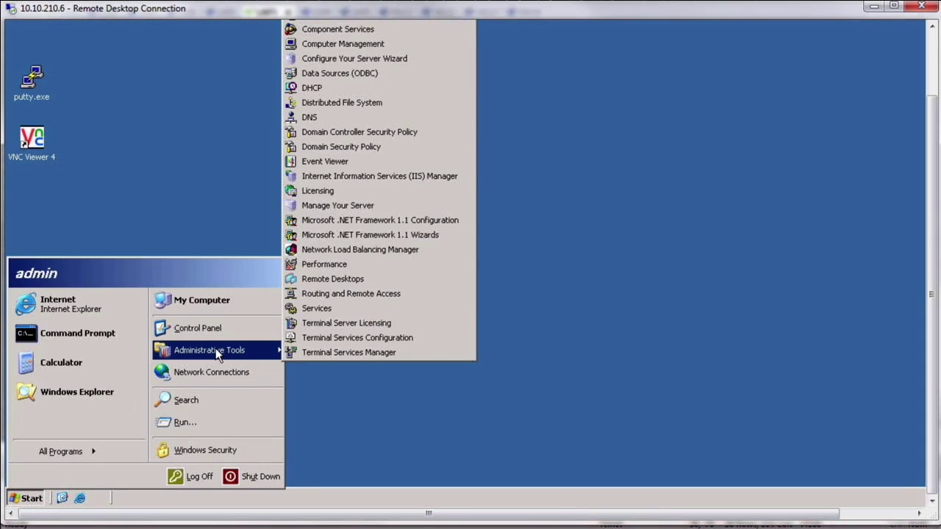
click(314, 88)
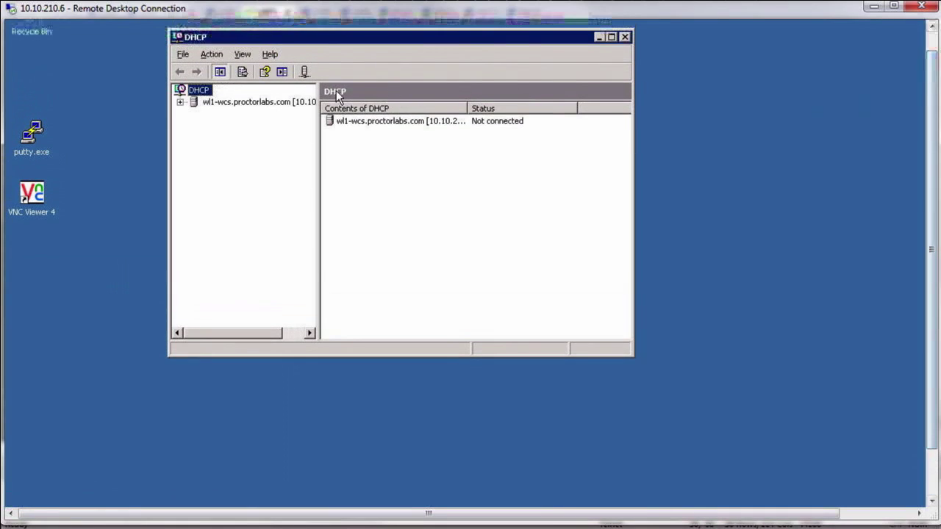
click(179, 103)
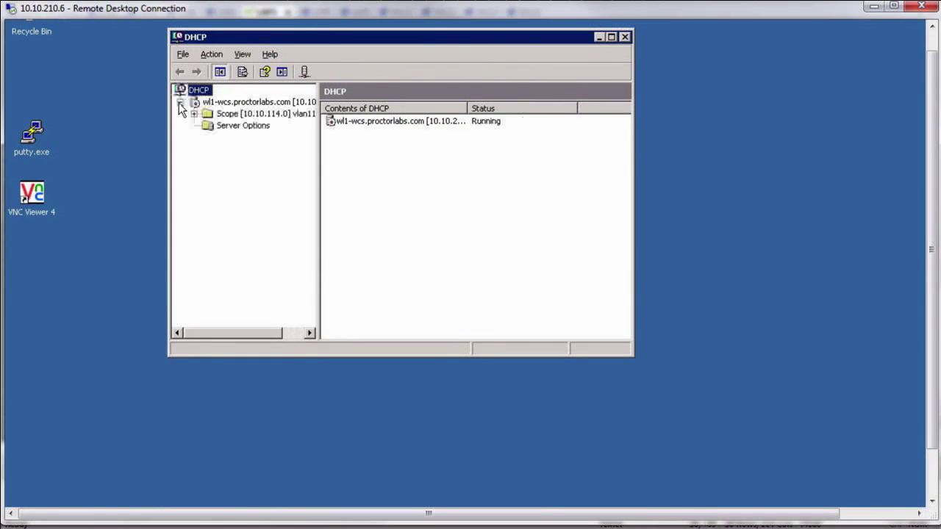
click(243, 103)
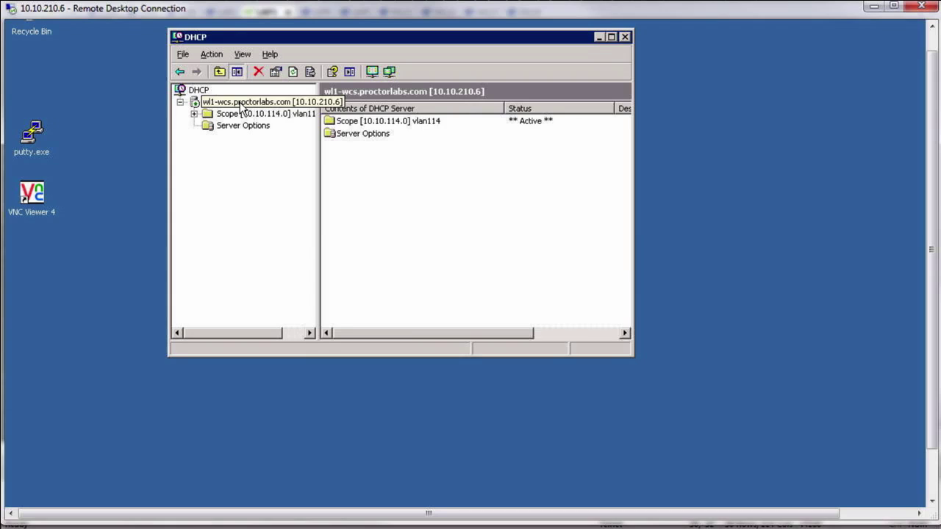
right_click(241, 107)
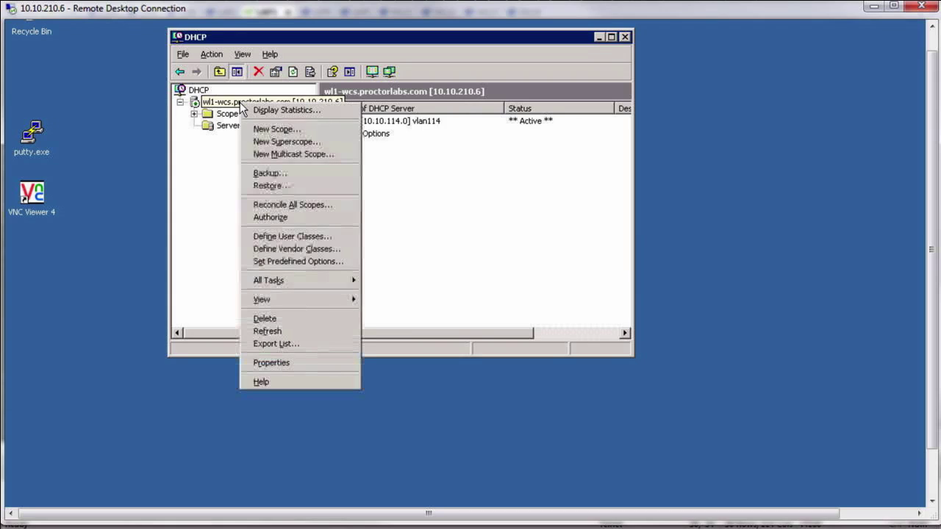
Start the New Scope wizard and name the scope vlan113
click(272, 129)
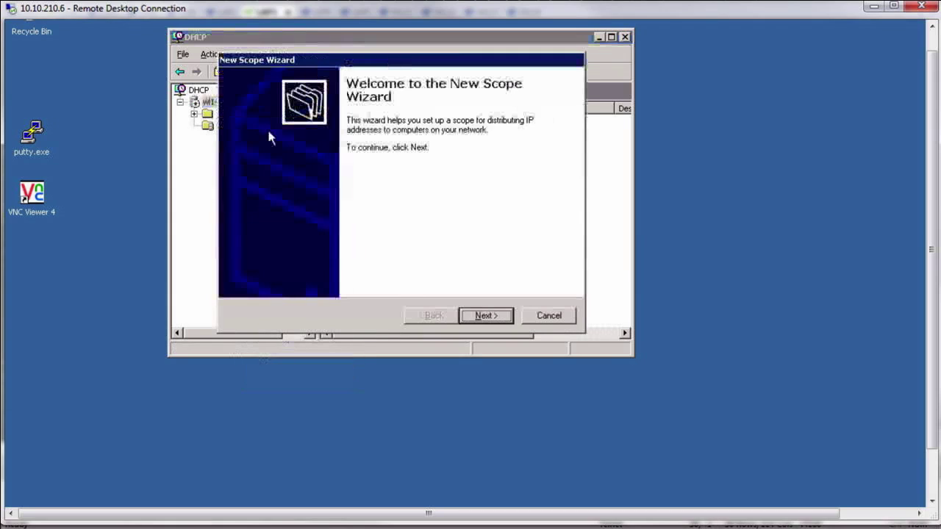
click(485, 315)
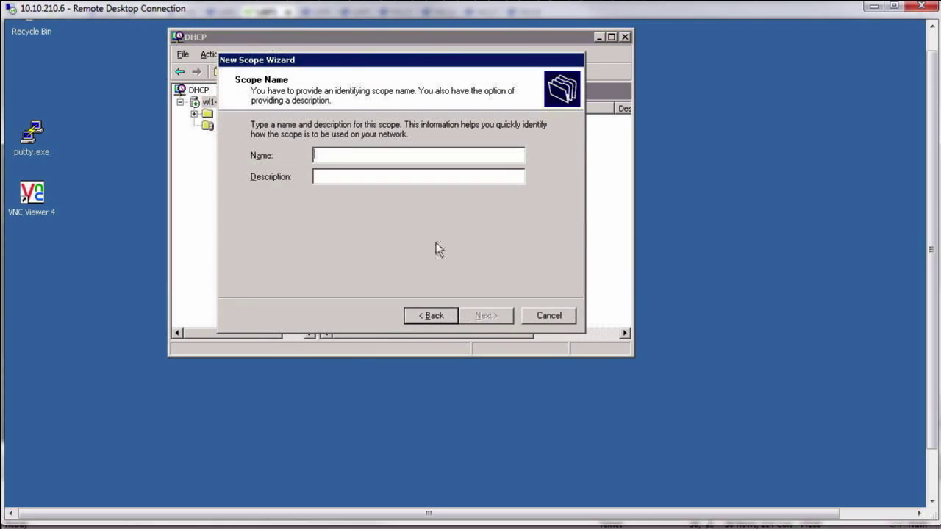
text(vlan113)
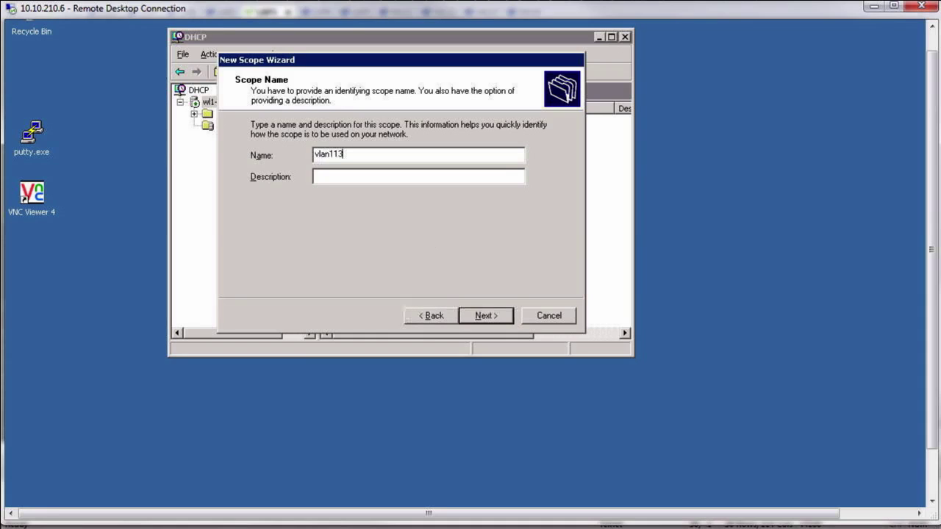
click(484, 316)
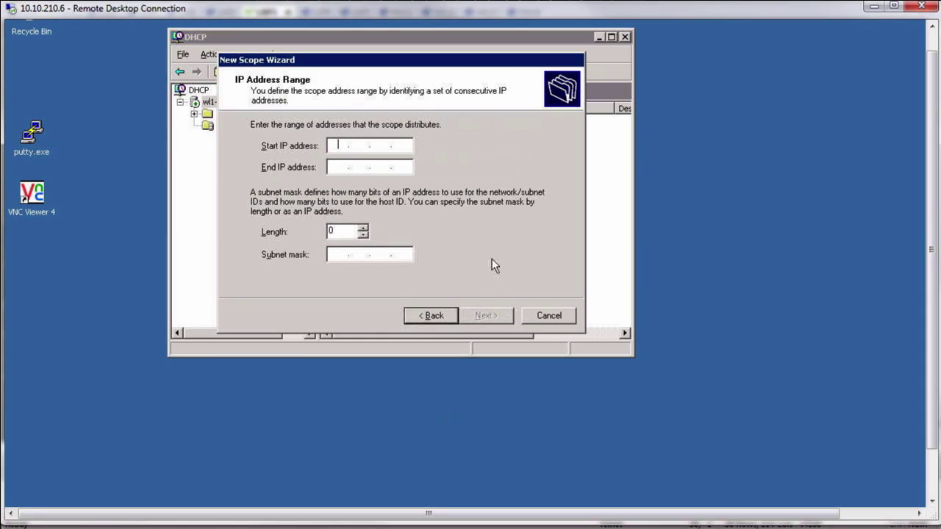
Set the scope range 10.10.113.100 to 10.10.113.200 with a 24-bit prefix length
text(10.10.113.100)
key(Tab)
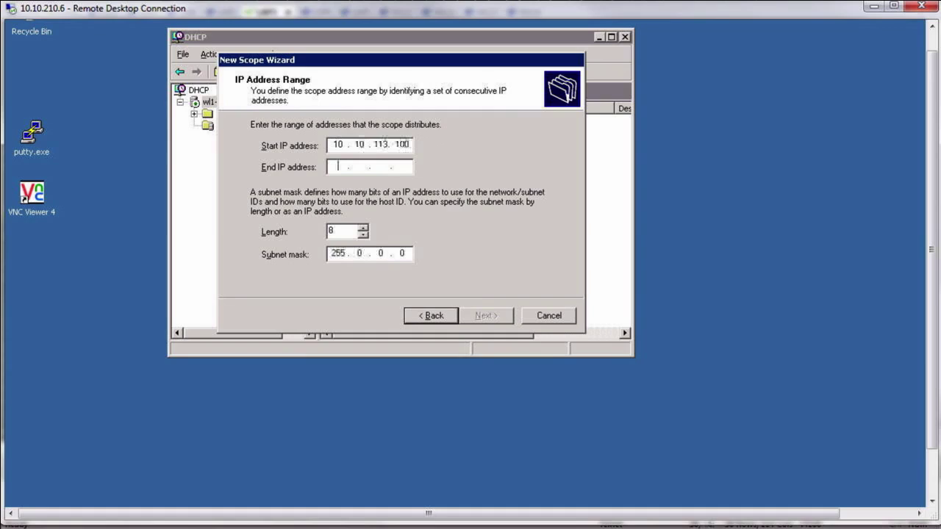
text(10 . 10 . 113 . )
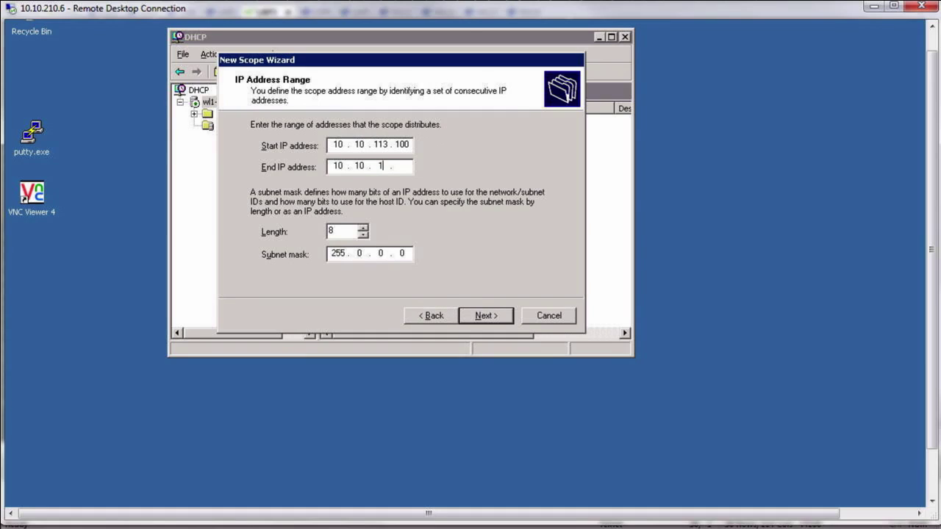
text(200)
key(Tab)
text(24)
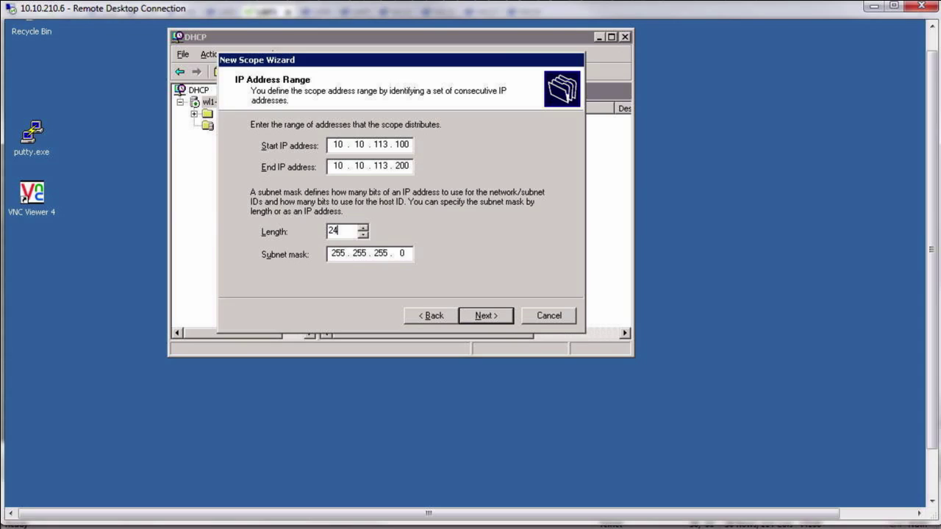
click(479, 315)
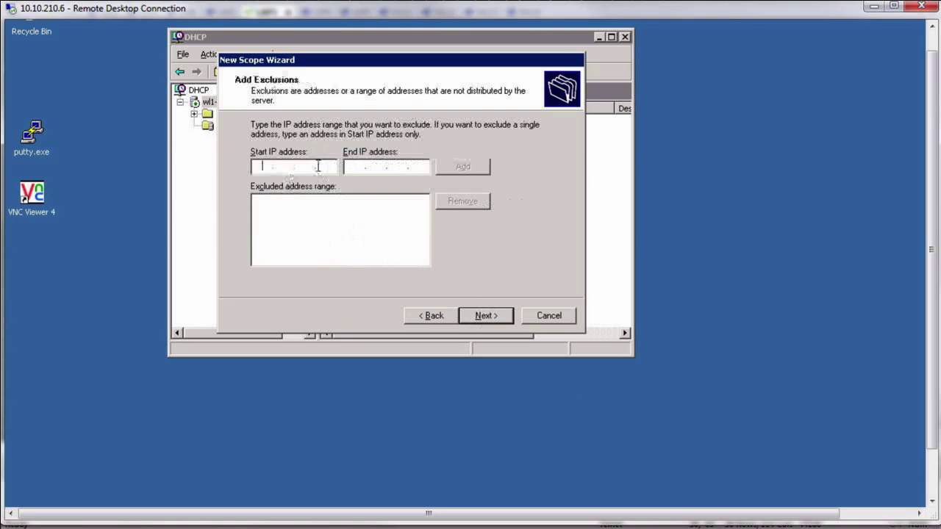
Skip exclusions, keep the default lease duration, and add router 10.10.113.1
click(484, 316)
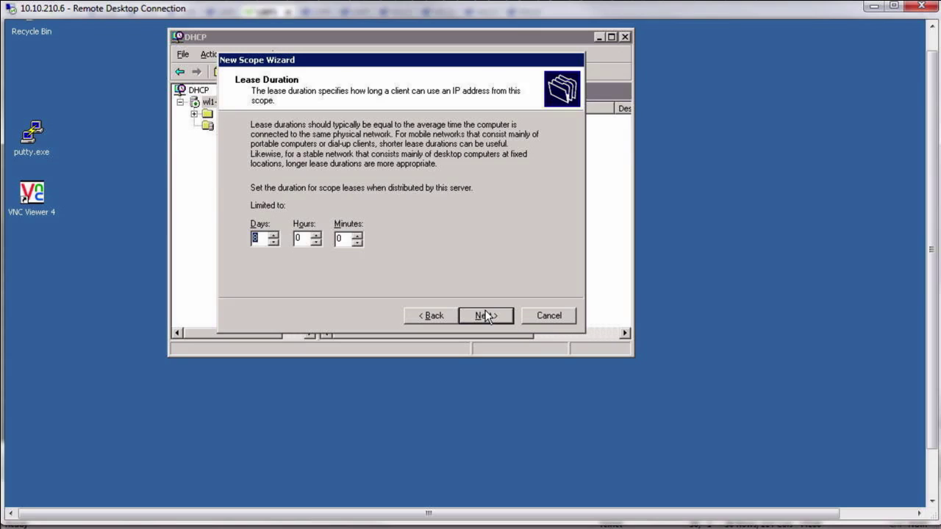
click(485, 317)
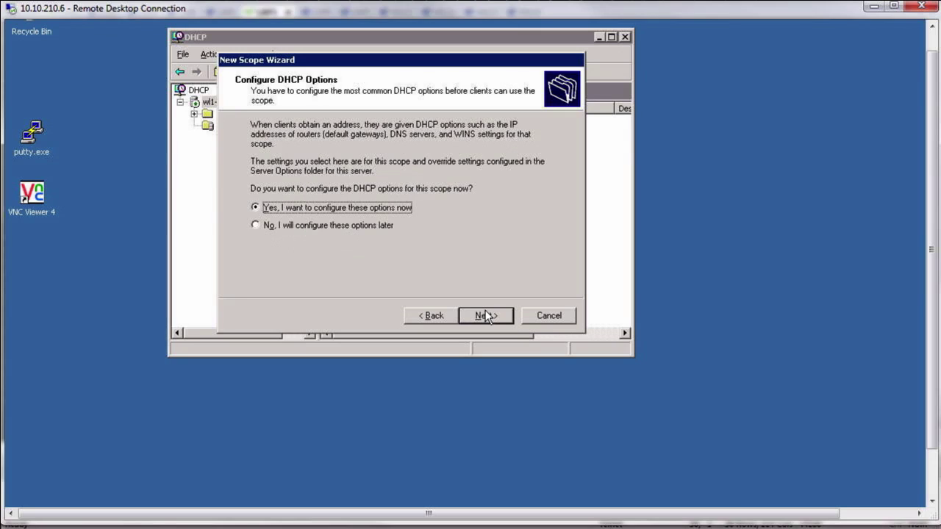
click(485, 315)
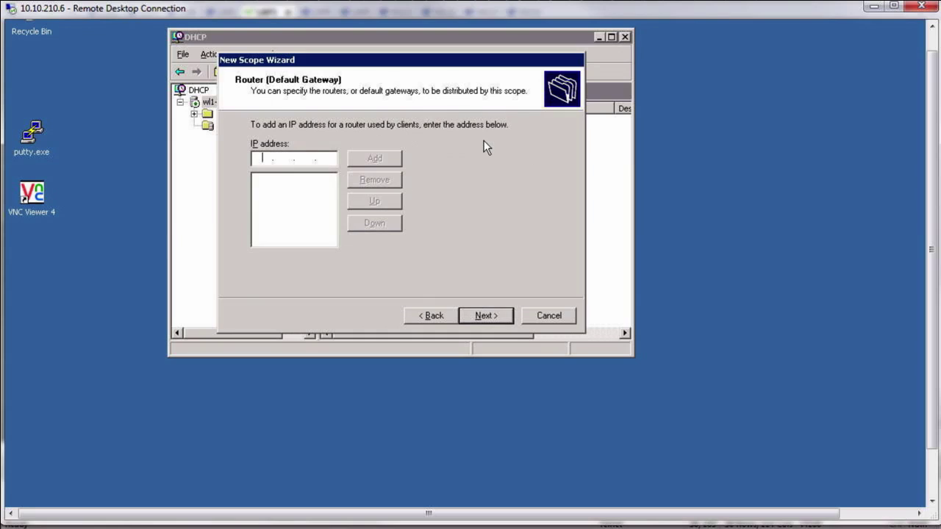
text(10 . 10 . 113 . 1)
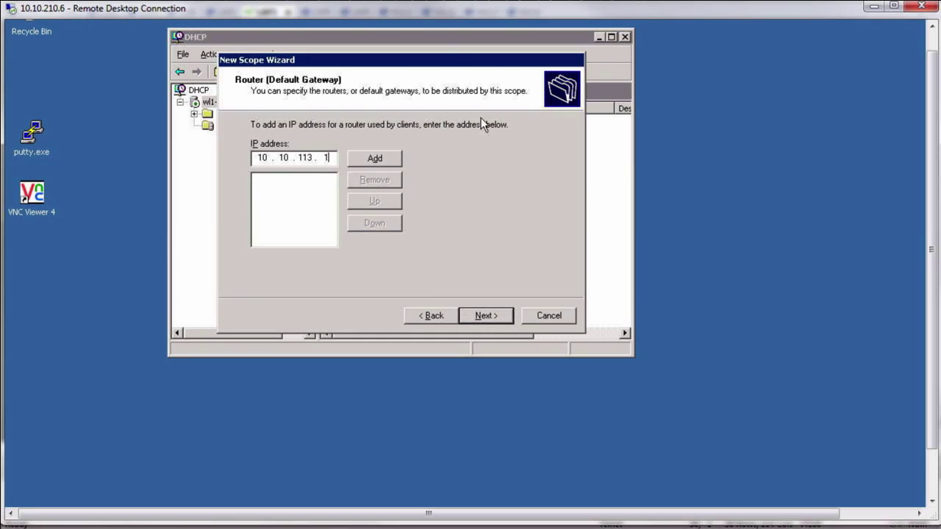
click(376, 156)
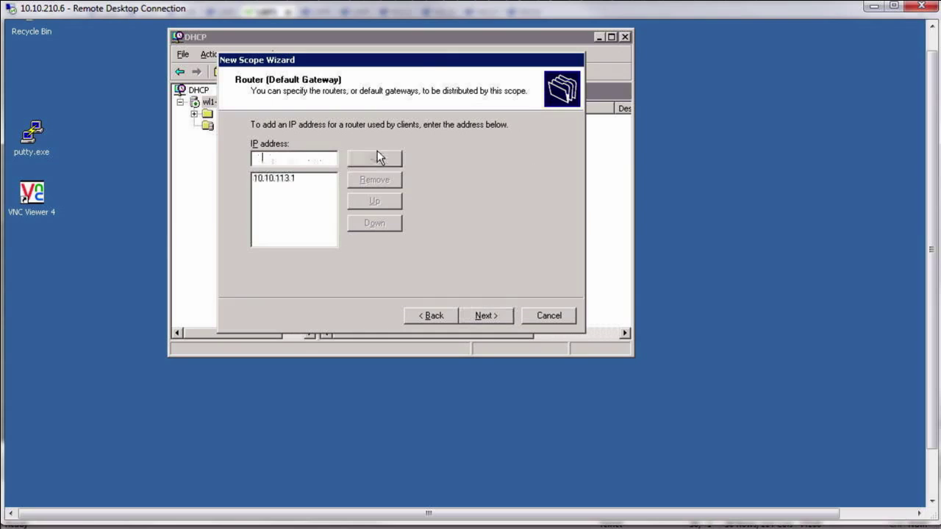
click(497, 316)
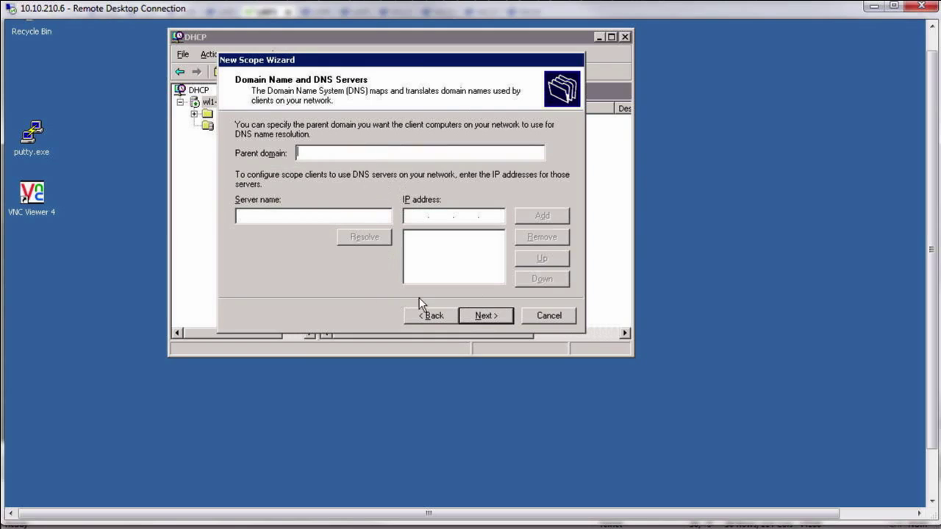
Skip DNS and WINS settings, activate the scope, and finish the wizard
click(485, 316)
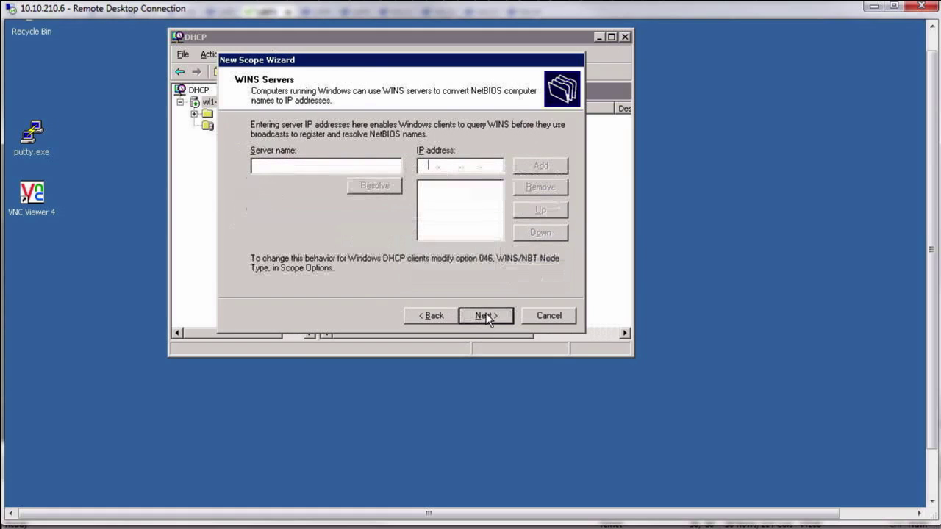
click(485, 316)
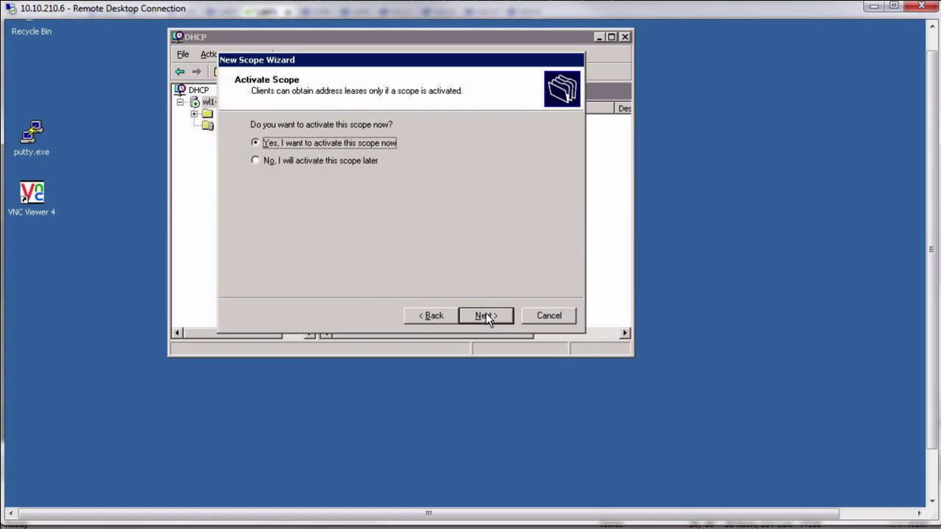
click(485, 316)
click(486, 315)
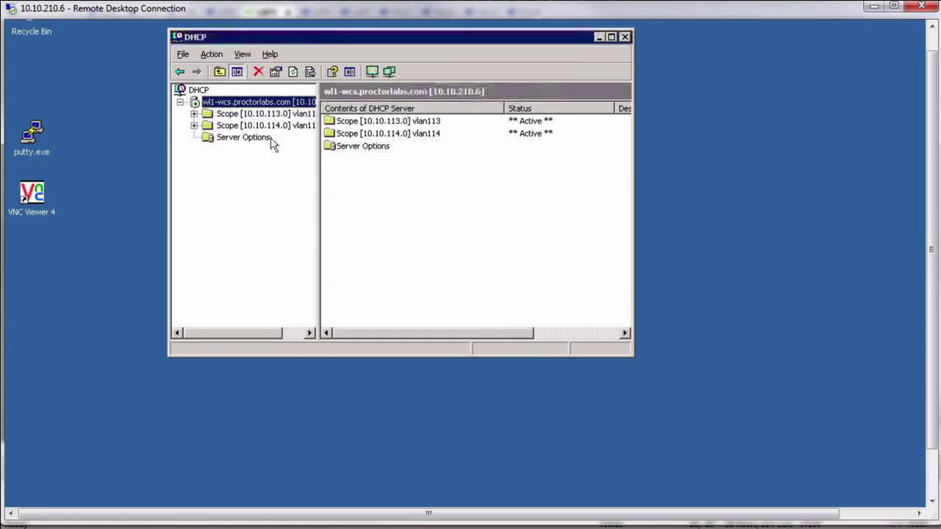
Expand Scope [10.10.113.0], select Scope Options and open Configure Options
click(194, 114)
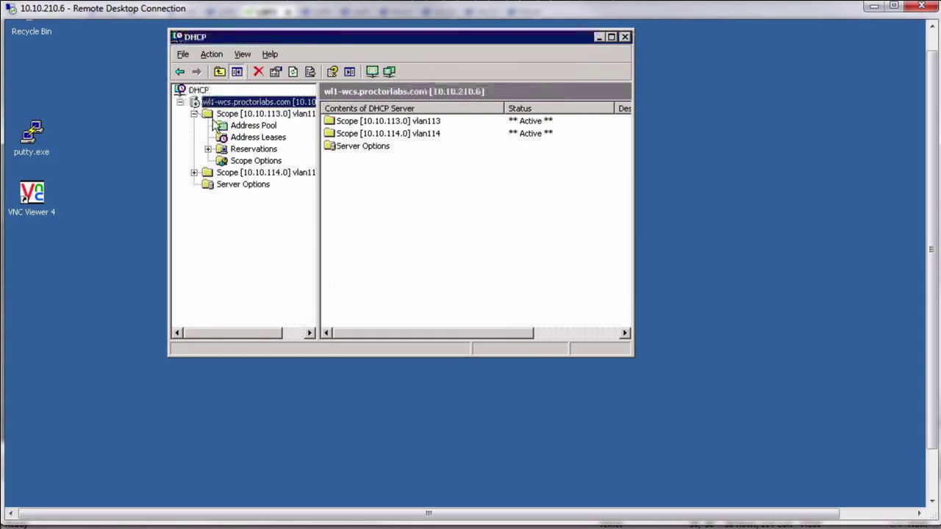
click(256, 161)
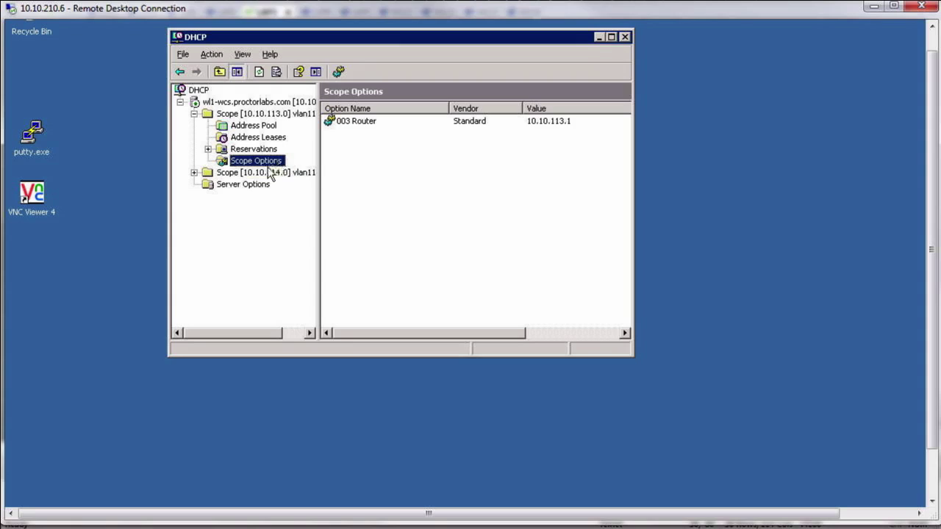
right_click(253, 162)
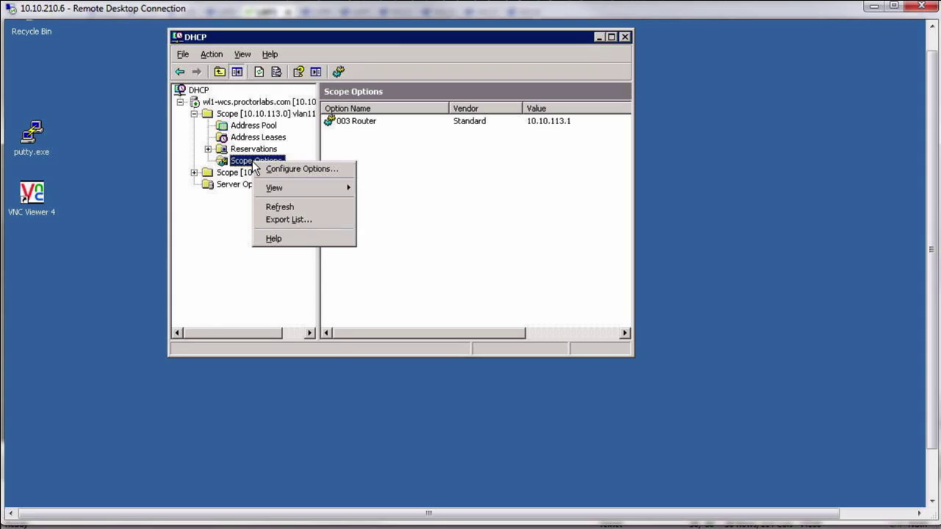
click(317, 169)
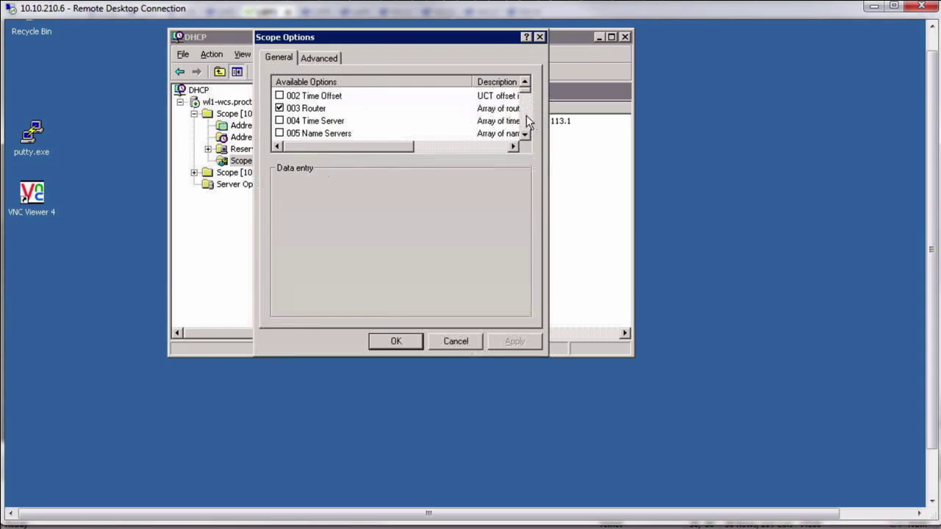
Enable 043 Vendor Specific Info with hex data 00 F108 0A0A700A 0A0A7014 and save it
drag(527, 121, 529, 123)
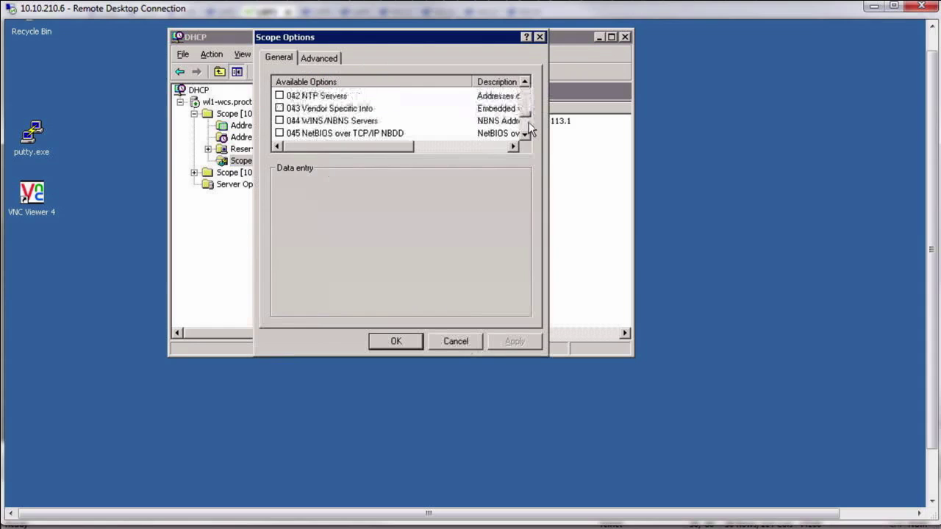
click(280, 108)
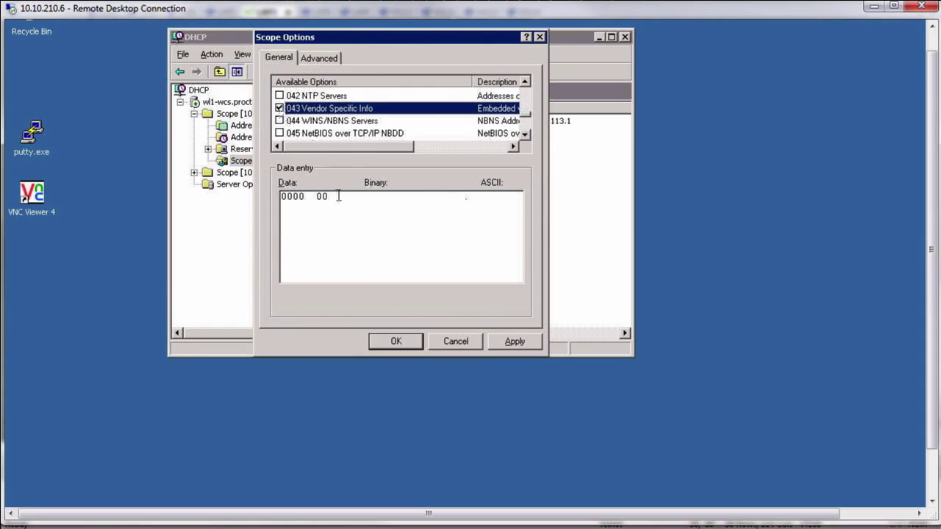
click(339, 196)
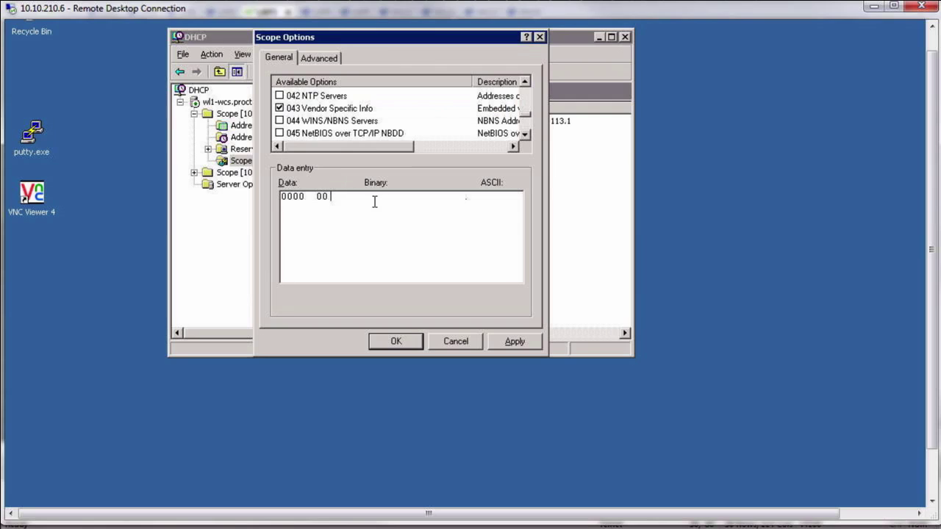
text(F1 )
text(04)
key(BackSpace)
key(BackSpace)
text(F108)
text(0A)
text(0A)
text(70)
text(0A)
text(0A)
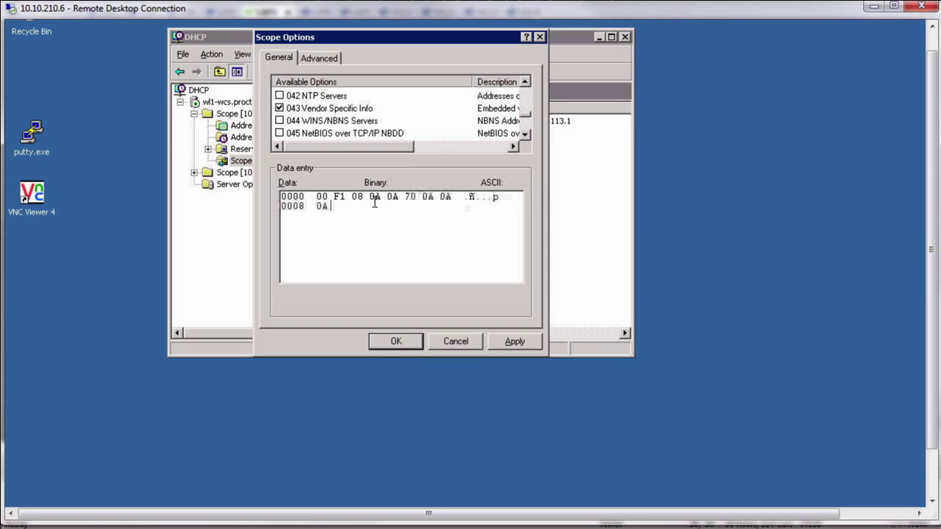
text(0A7014)
click(393, 341)
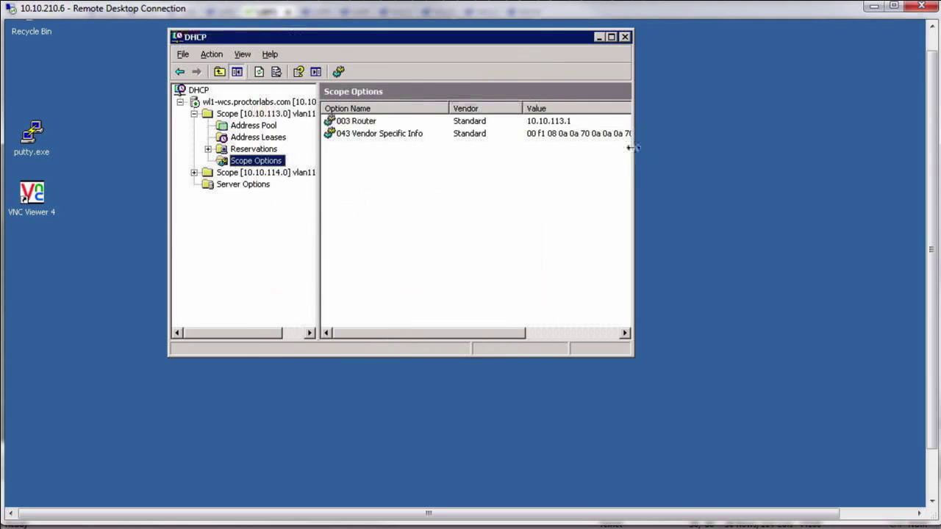
drag(633, 153, 698, 150)
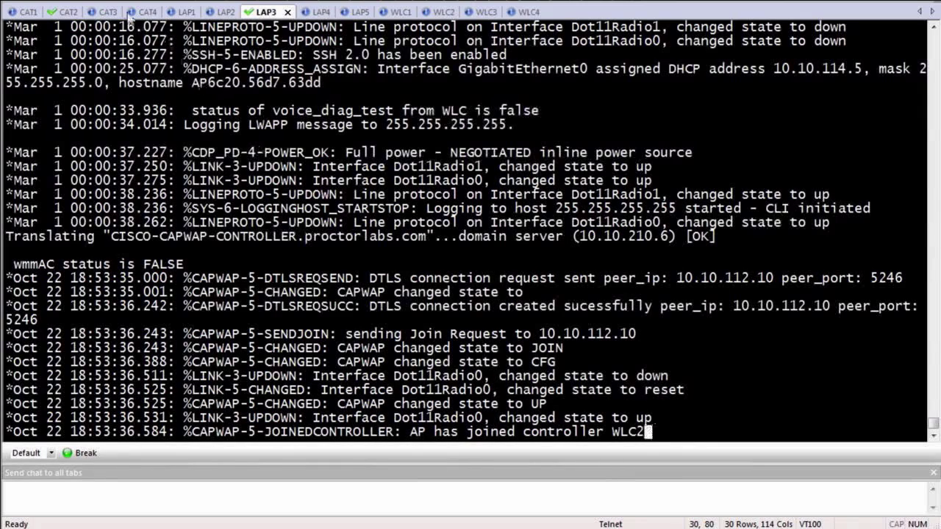
On CAT2, set ip helper-address 10.10.210.6 on interface vlan 113, then view LAP1's log
click(67, 12)
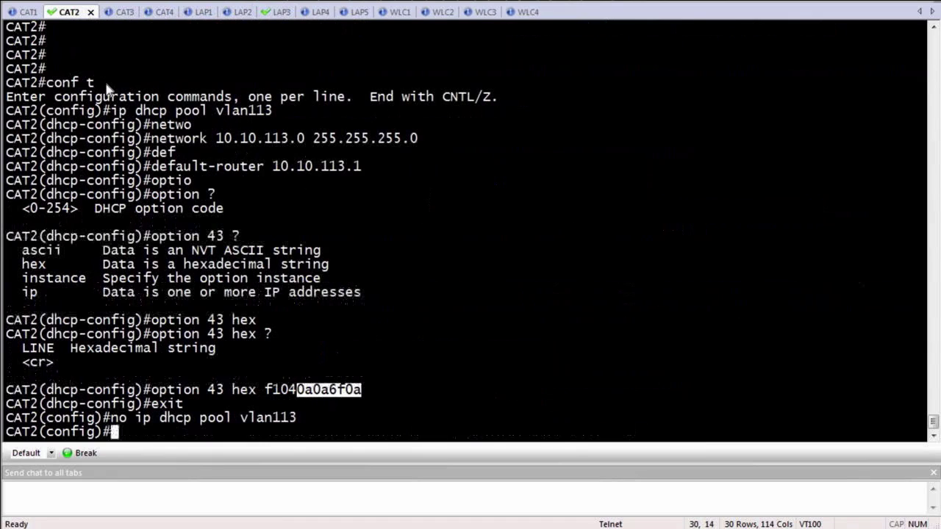
text(int vlan 1)
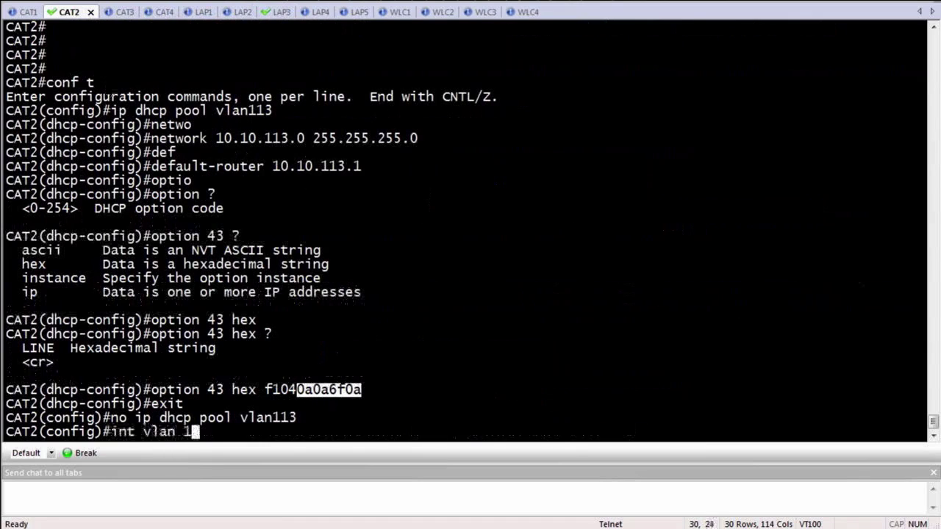
text(13)
key(Return)
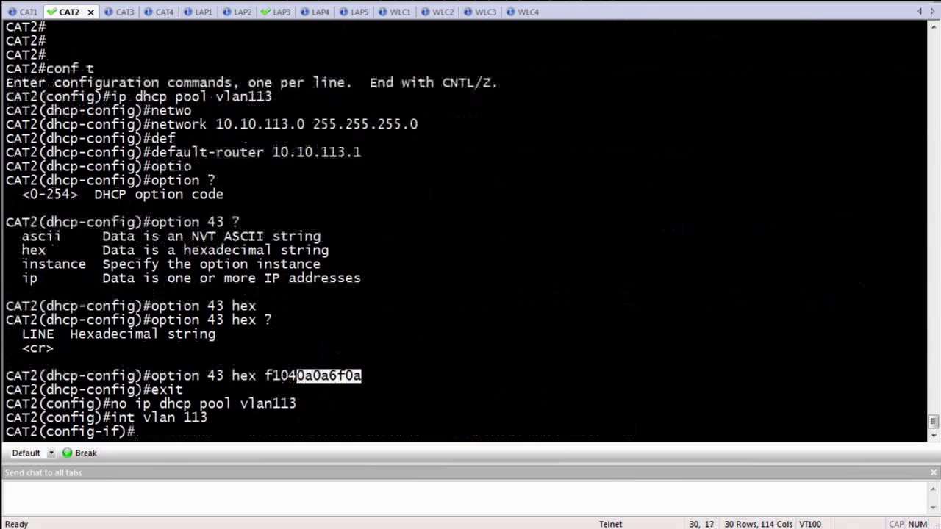
text(ip help)
key(Tab)
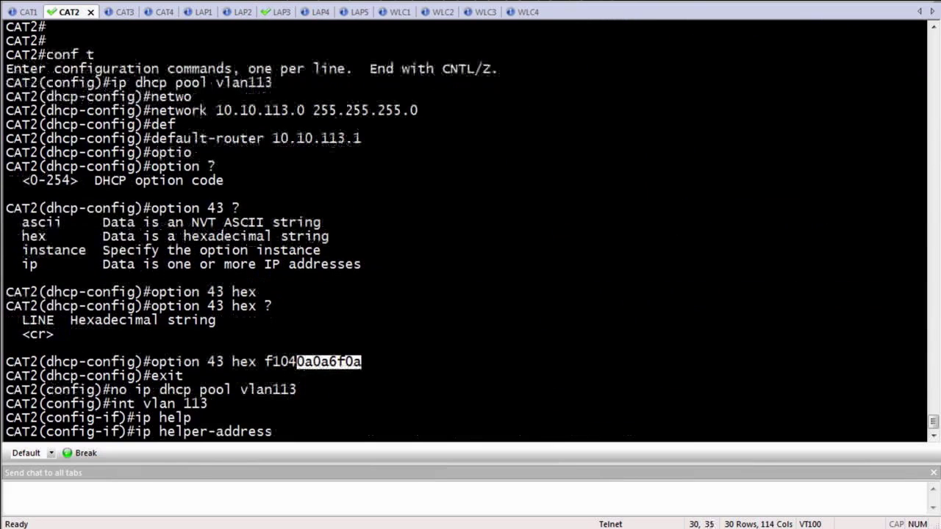
text(10.10210.)
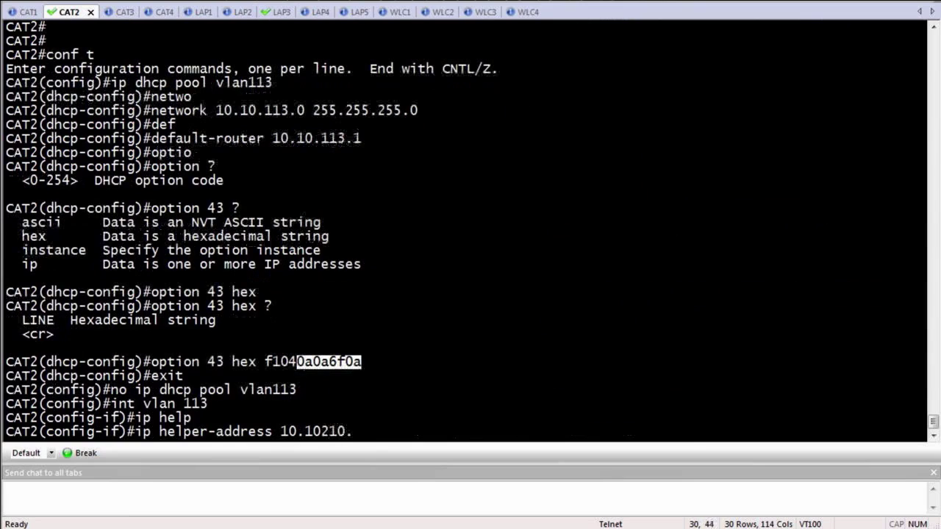
key(BackSpace)
key(BackSpace)
key(BackSpace)
key(BackSpace)
text(.210.6)
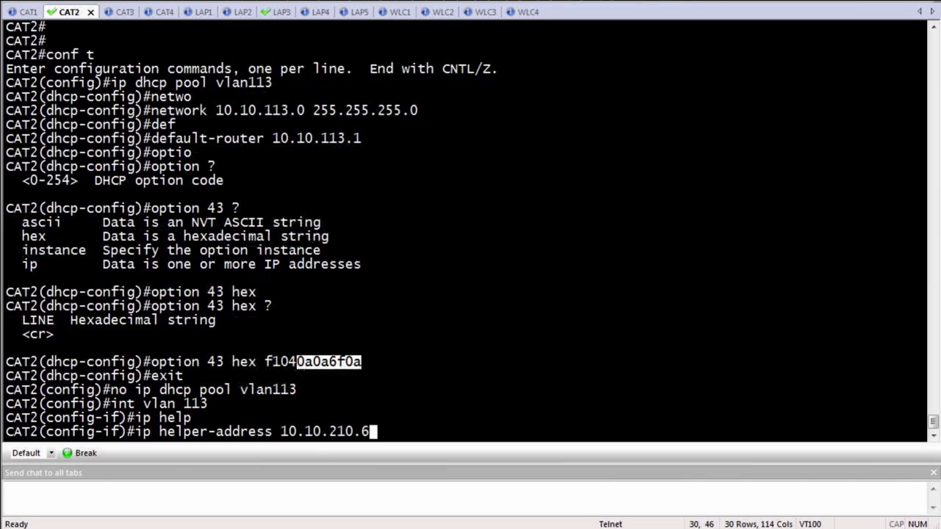
key(Return)
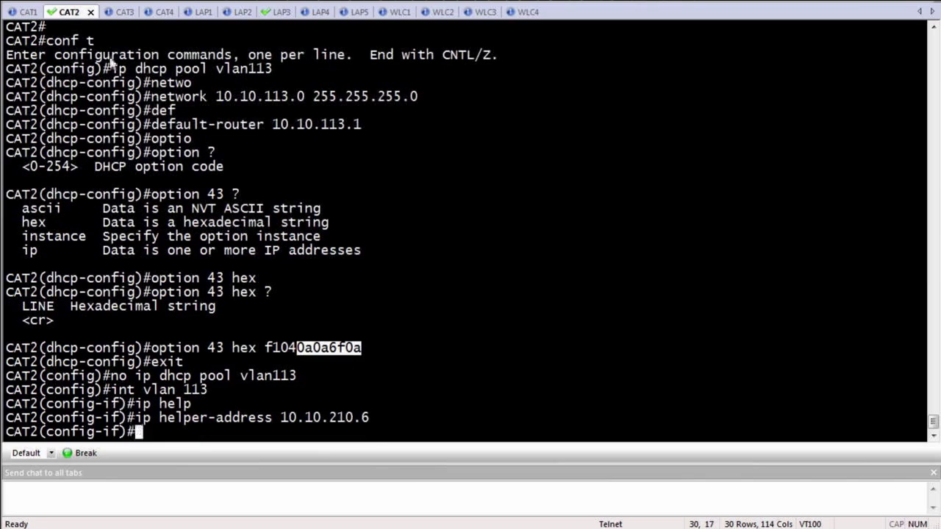
click(196, 15)
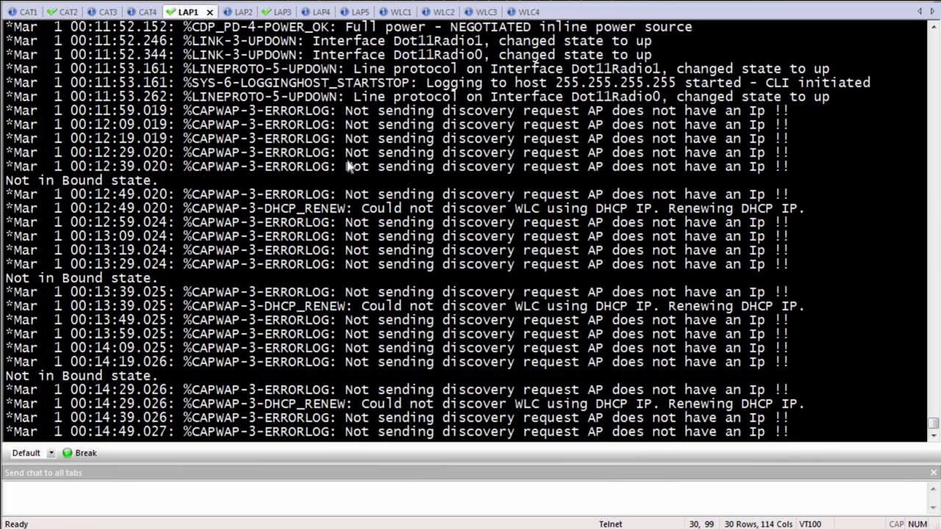
In LAP1's log, highlight the controller addresses 10.10.112.10 and 10.10.112.20 learned via option 43
click(276, 12)
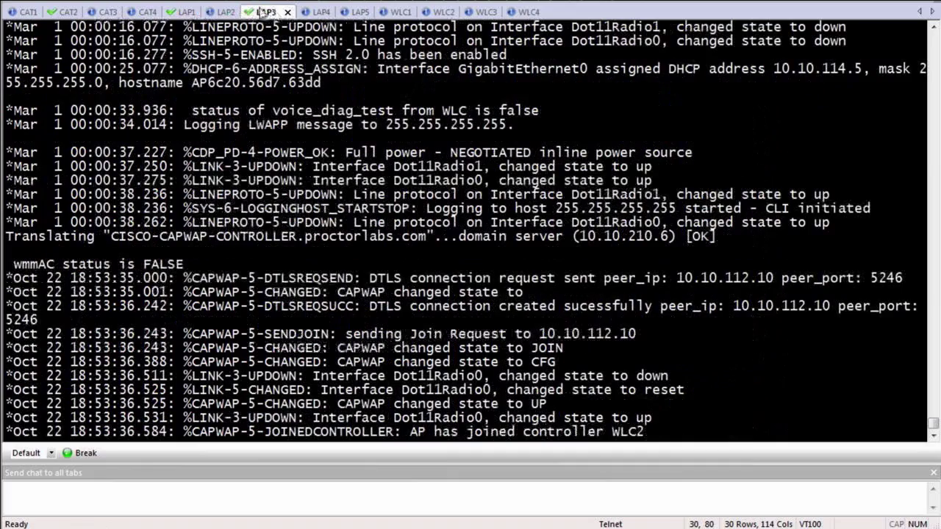
click(186, 12)
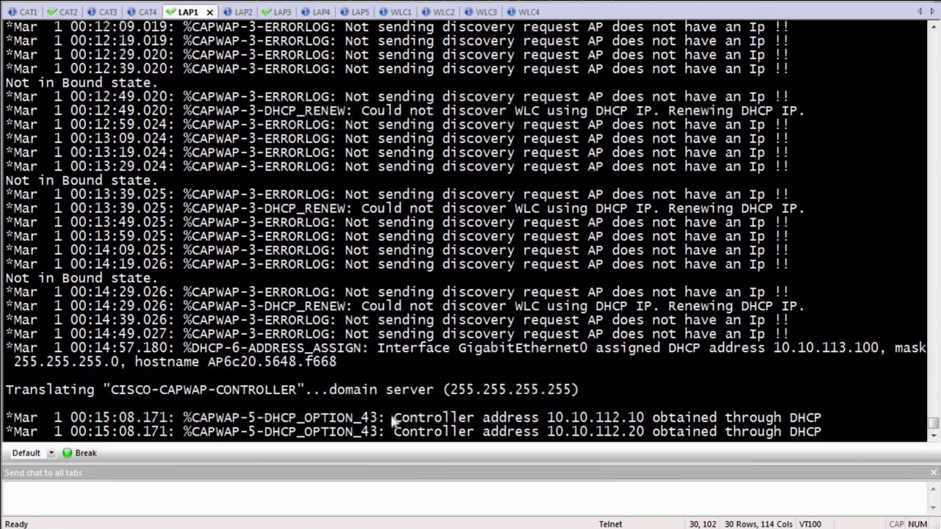
drag(392, 421, 827, 438)
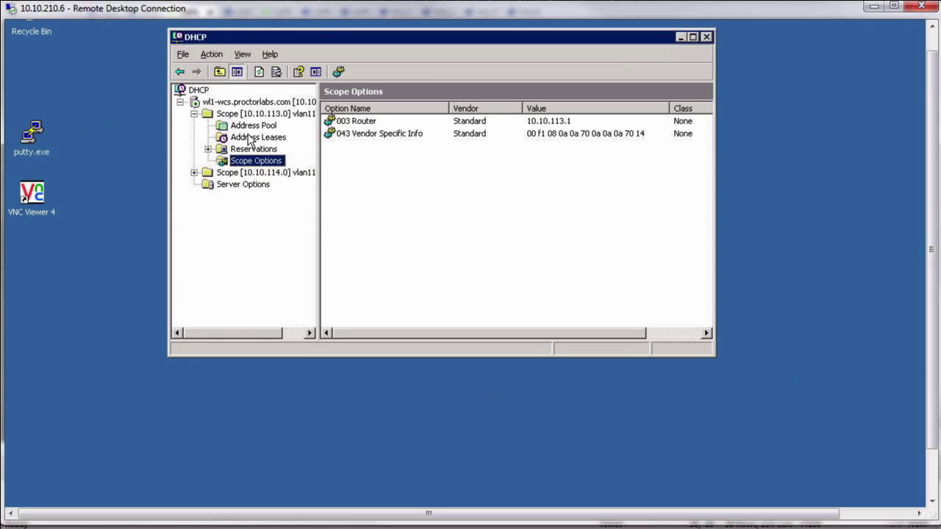
Open vlan113's Address Leases and select the AP's 10.10.113.100 lease
click(250, 137)
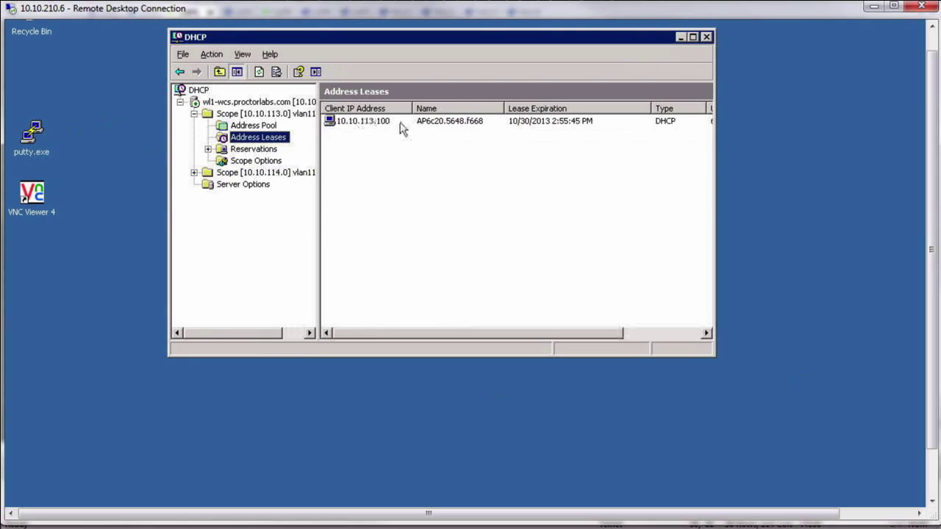
click(445, 126)
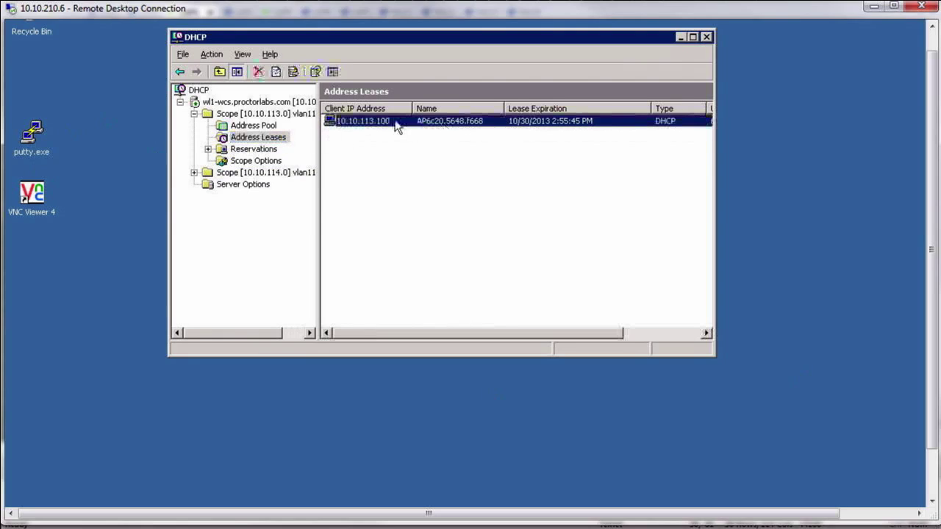